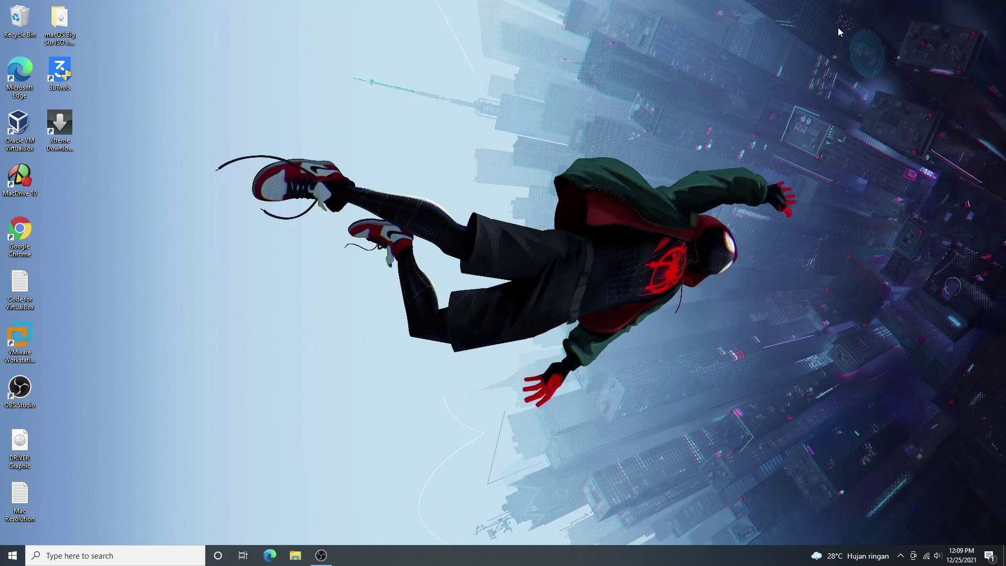
- From File Explorer, open This PC's Properties to show the Ryzen 5 2600, 8 GB, Windows 10 Pro specs
click(295, 555)
right_click(33, 94)
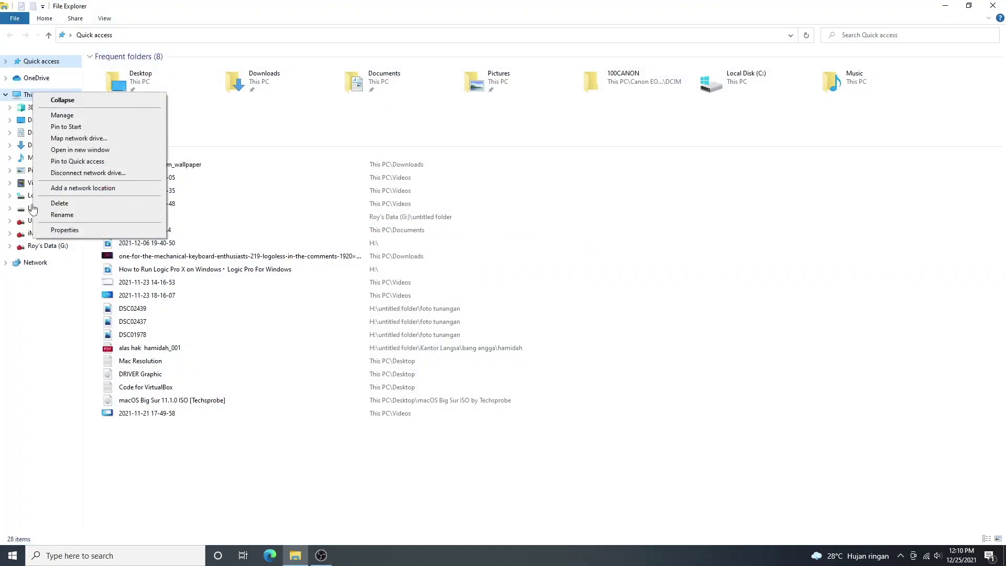
click(42, 232)
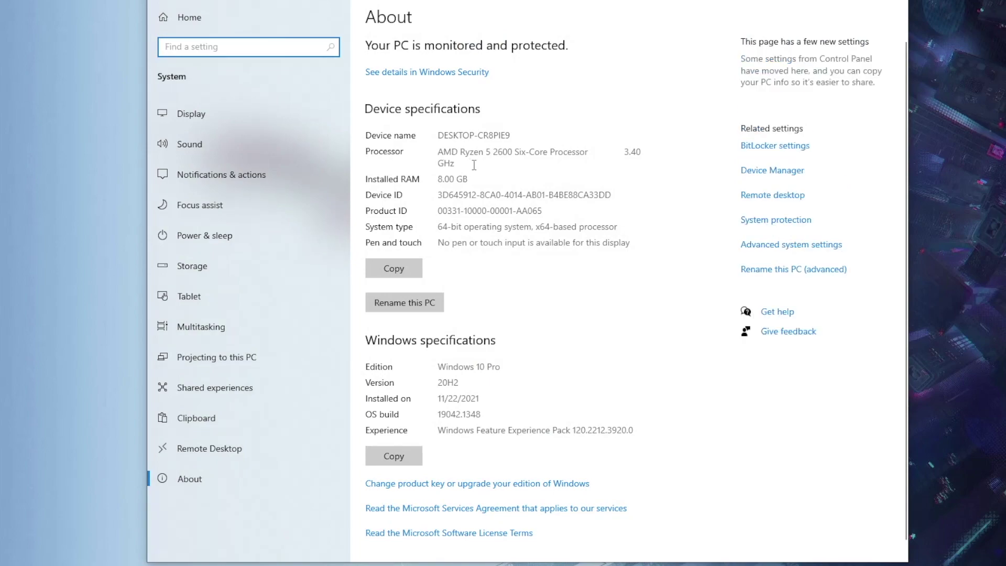
- Highlight the processor, Device ID, Product ID and System type values, then close Settings
mouse_move(439, 152)
mouse_down()
mouse_move(471, 172)
mouse_move(453, 195)
mouse_up()
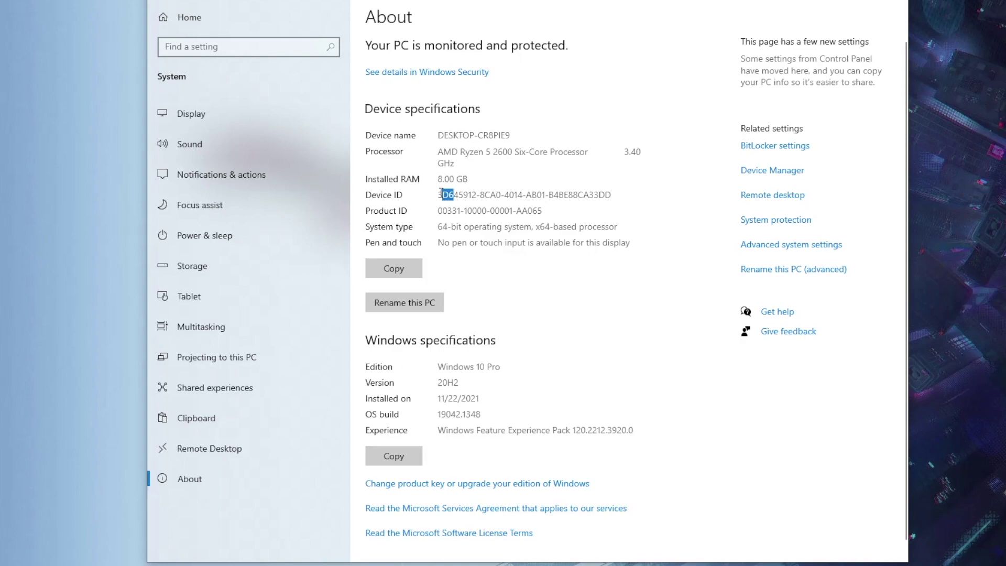
drag(632, 197, 437, 195)
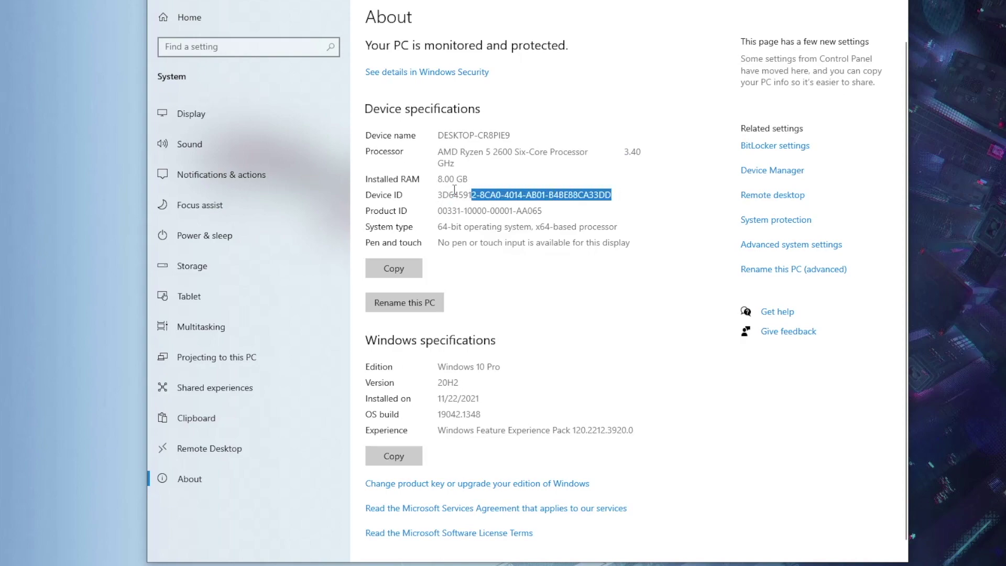
drag(559, 209, 436, 212)
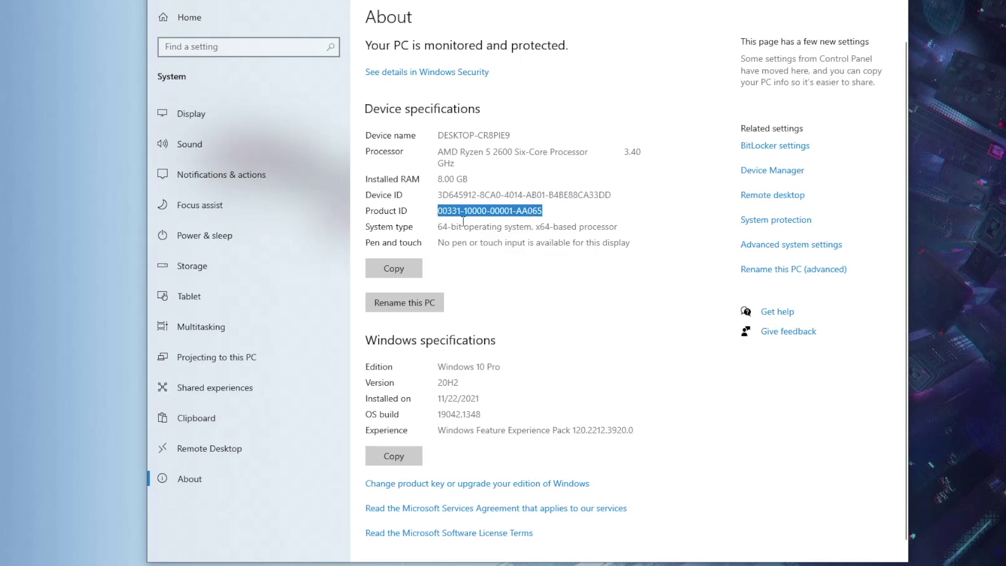
click(463, 220)
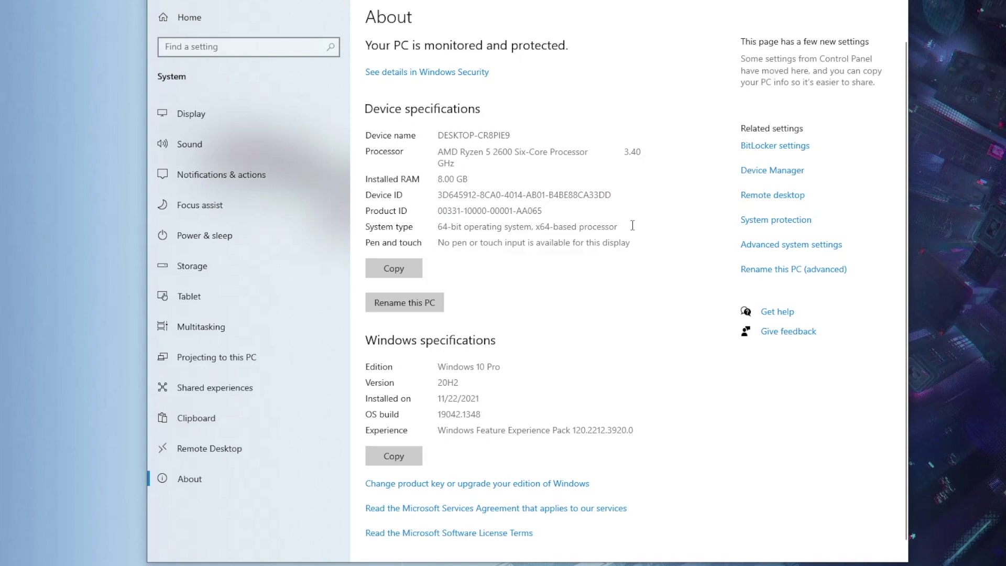
mouse_move(632, 225)
mouse_down()
mouse_move(436, 225)
mouse_move(595, 214)
mouse_up()
click(433, 212)
click(637, 367)
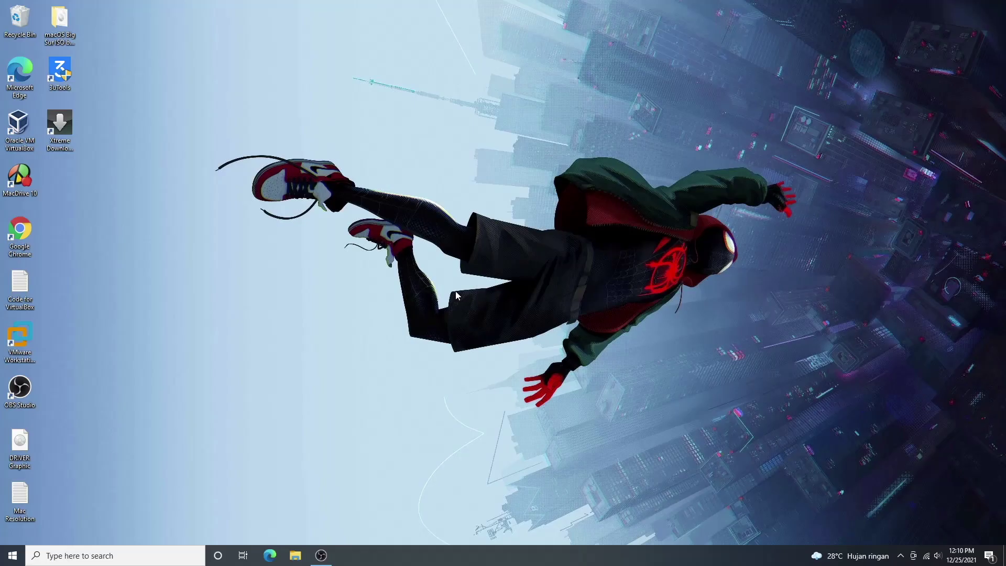
- Launch VirtualBox Manager, dismiss the new-version notice, and review the About version information
double_click(29, 126)
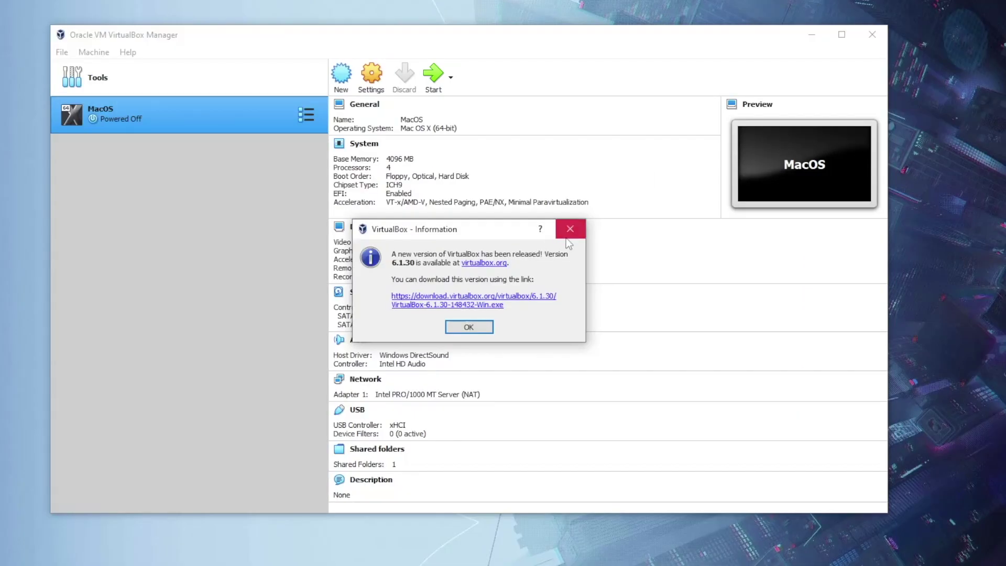
click(569, 234)
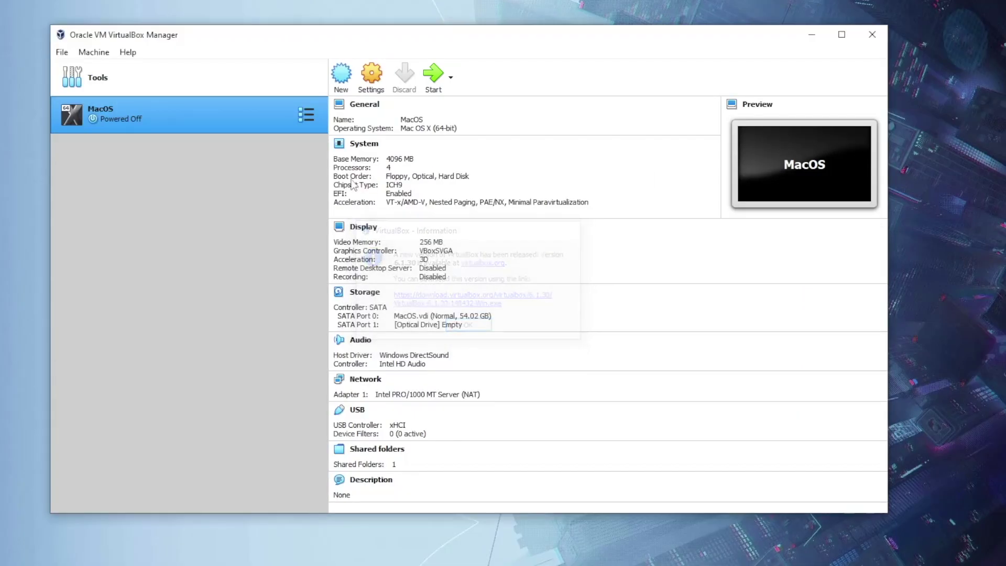
click(61, 54)
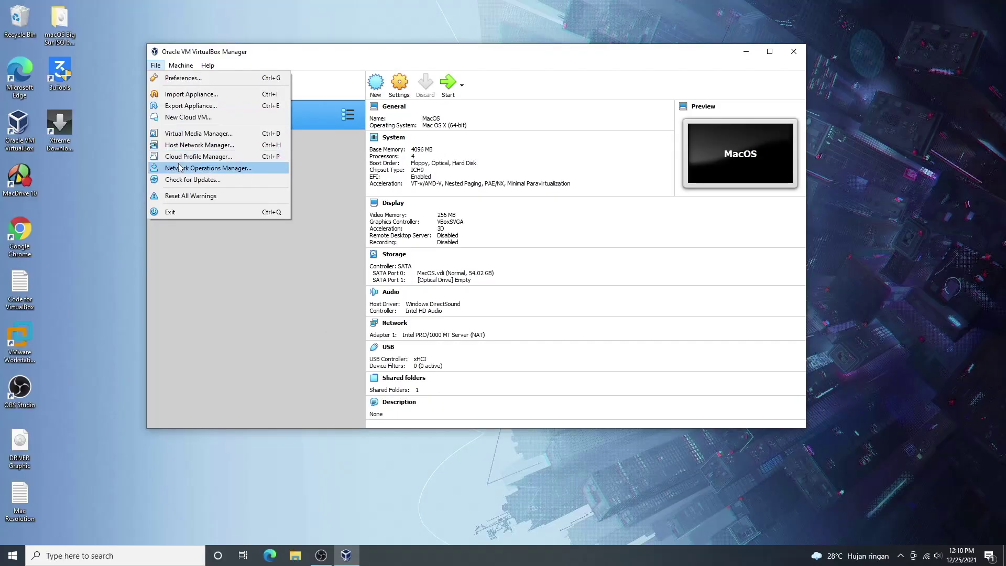
key(Escape)
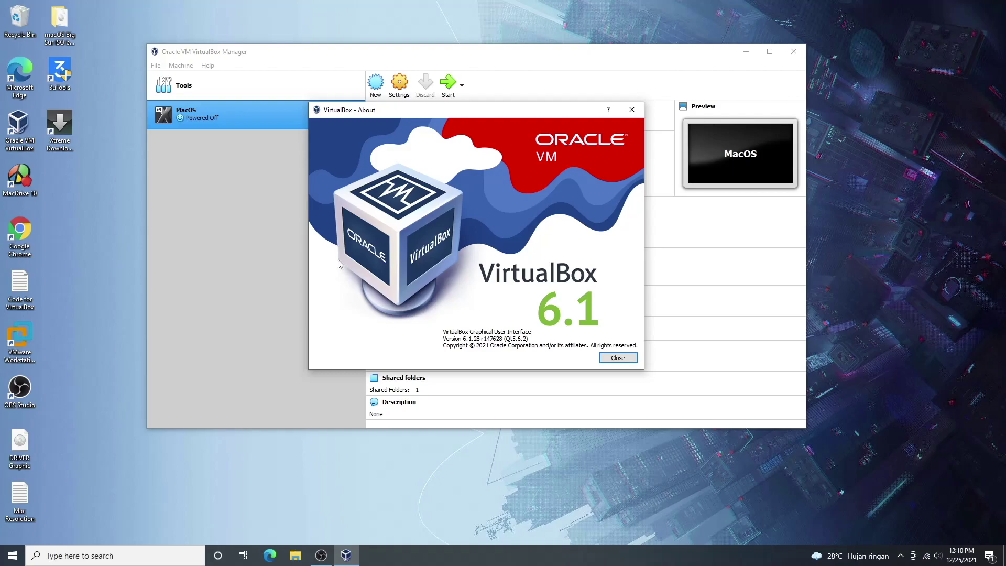
drag(460, 346, 636, 346)
click(637, 345)
click(628, 361)
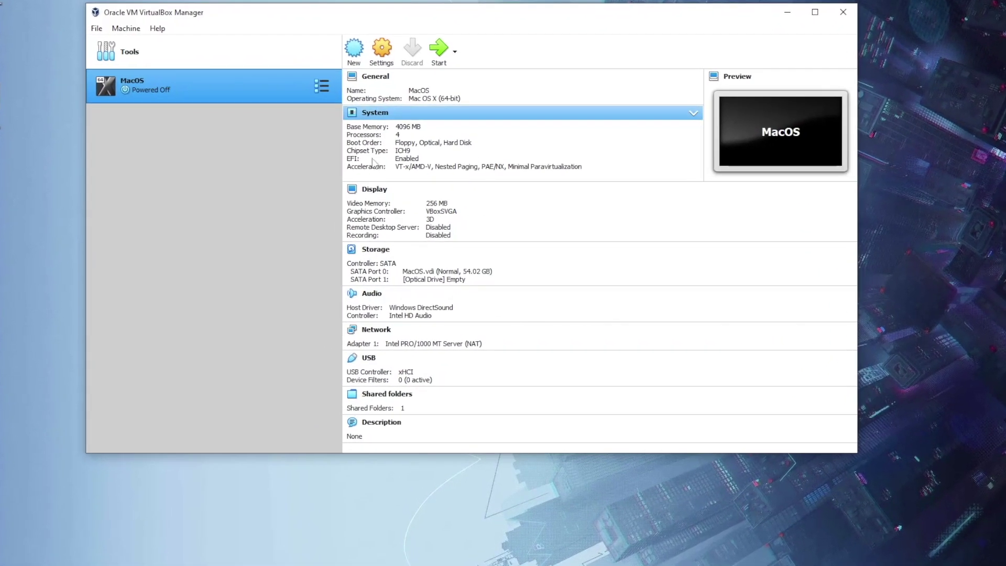
- Keep MacOS at 256 MB video memory with VBoxSVGA graphics, then start the VM
click(439, 205)
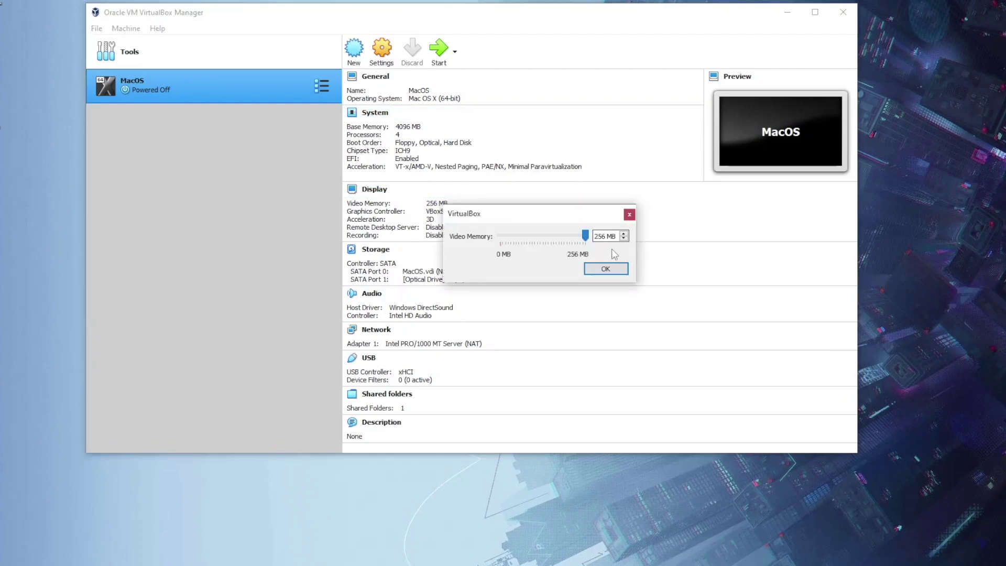
click(611, 268)
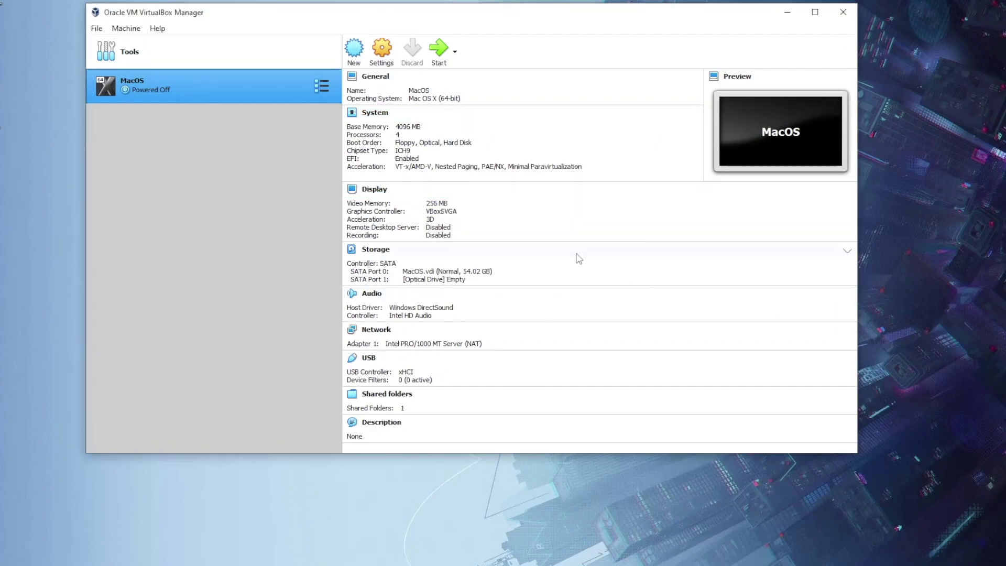
click(442, 211)
click(524, 260)
click(439, 48)
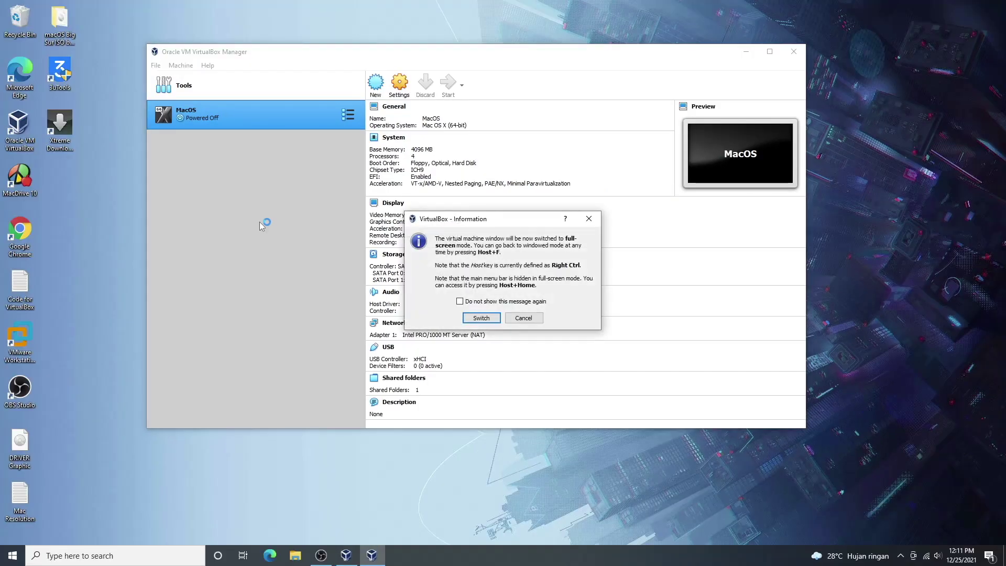
- Keep the VM windowed, log into macOS with the account password, and dismiss startup notices
click(531, 318)
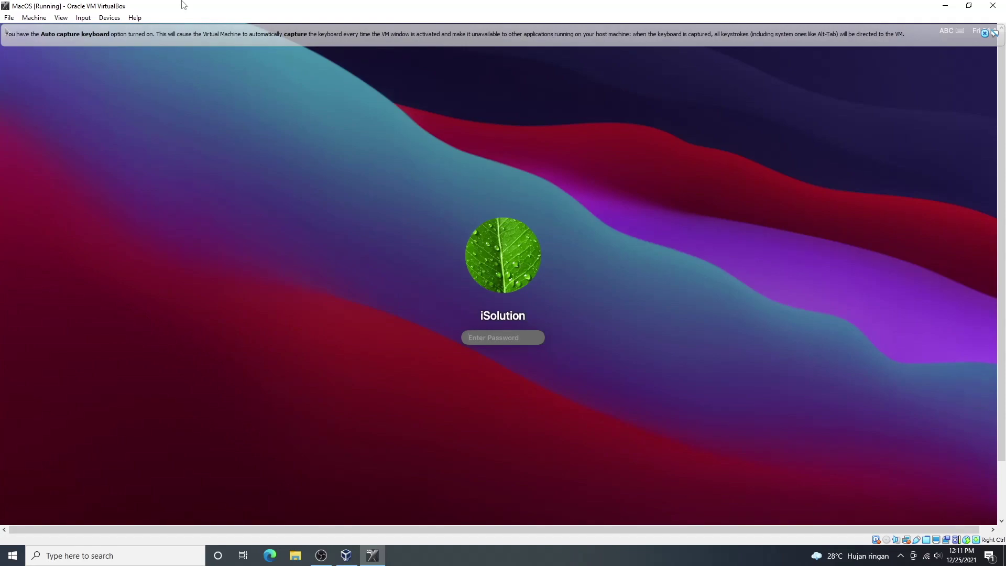
key(Return)
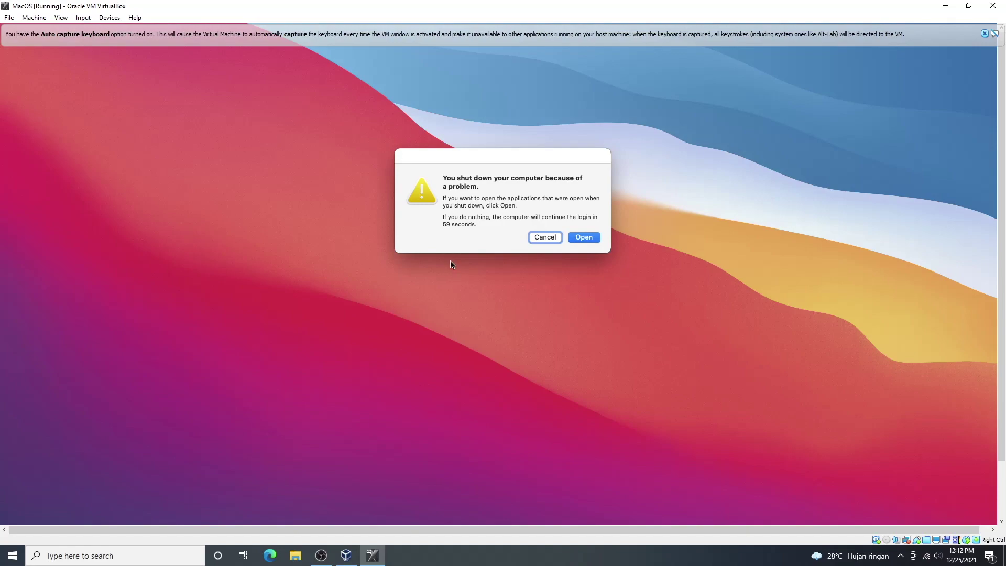
key(Return)
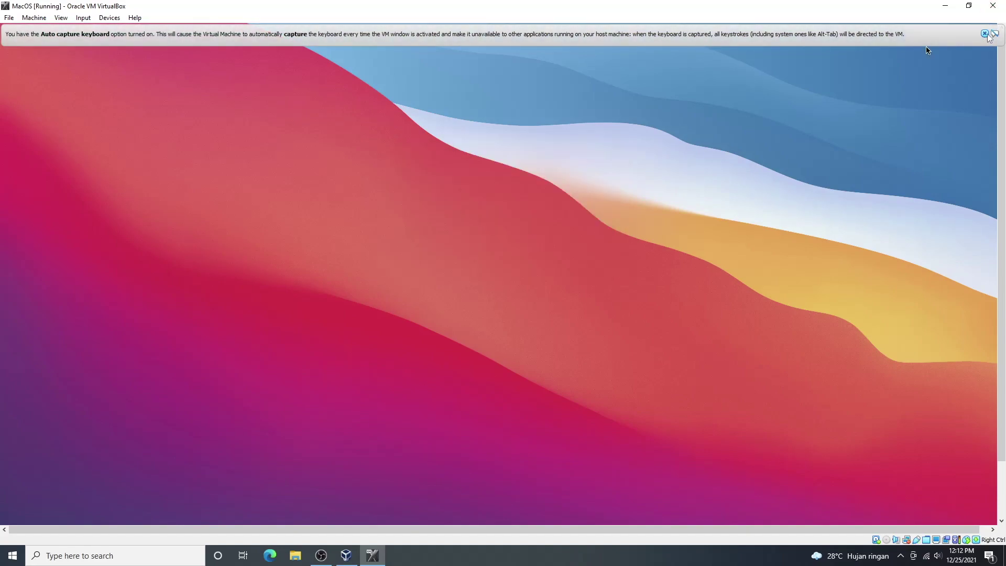
click(985, 34)
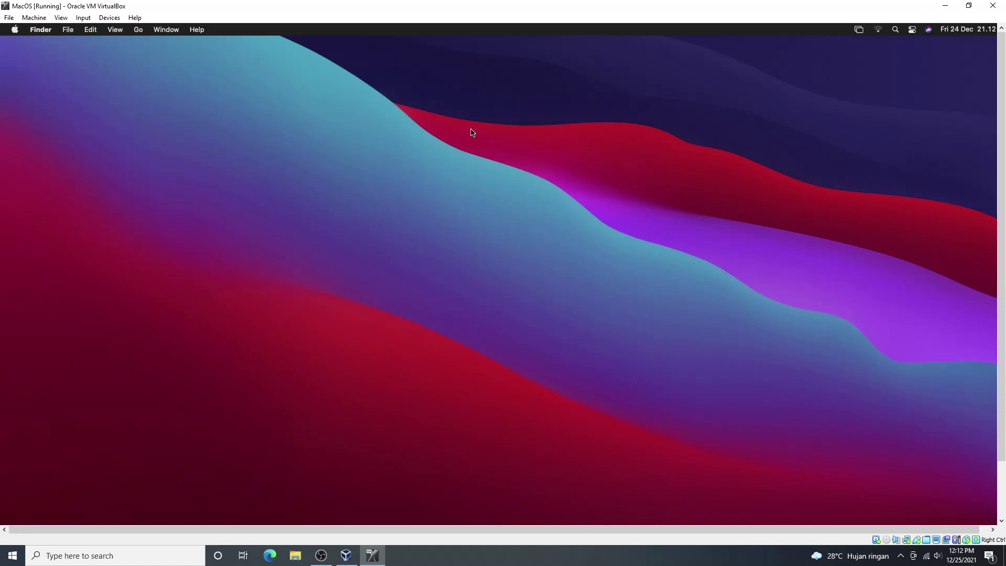
- Switch the macOS VM window into full-screen mode and confirm the switch
click(82, 19)
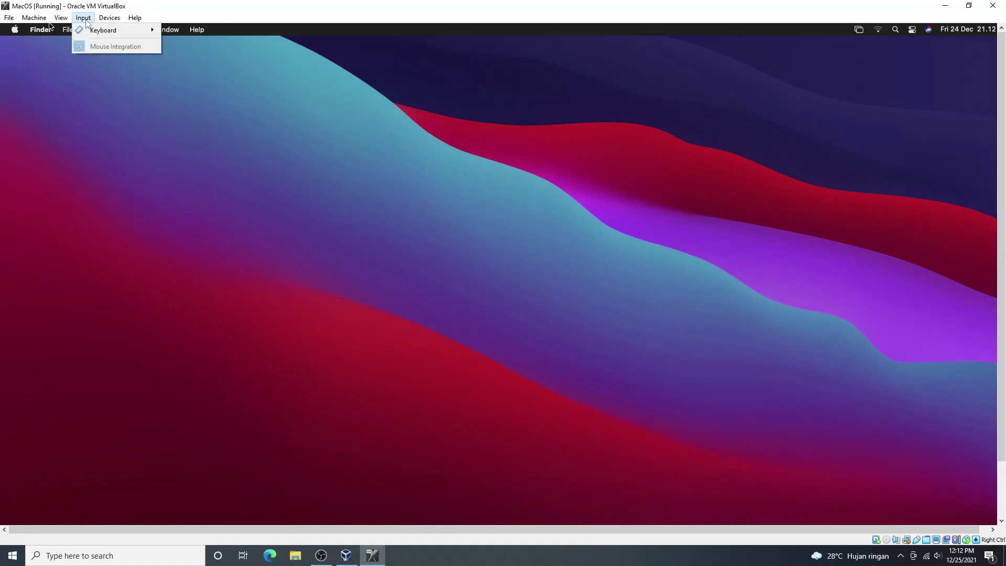
mouse_move(56, 20)
click(89, 30)
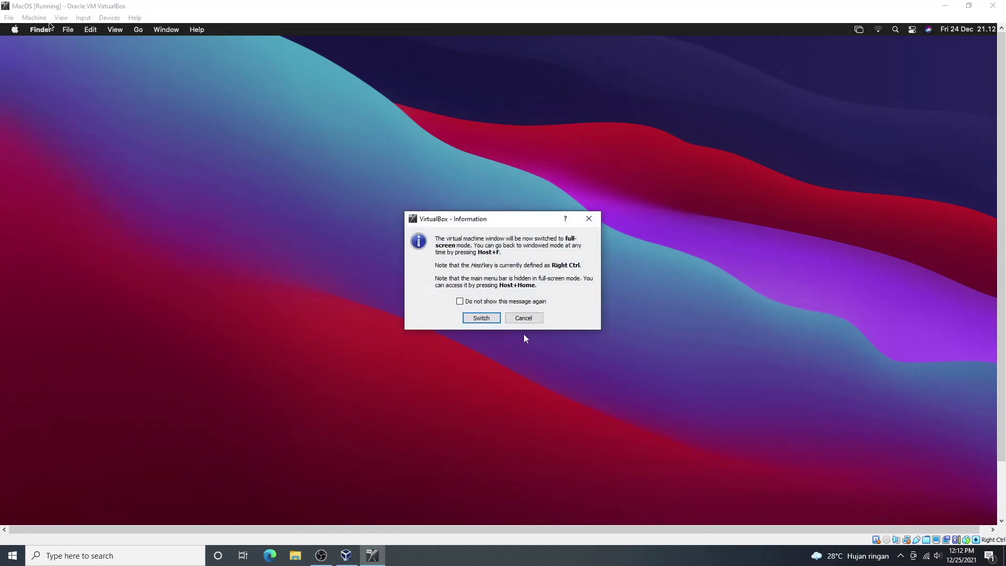
click(484, 322)
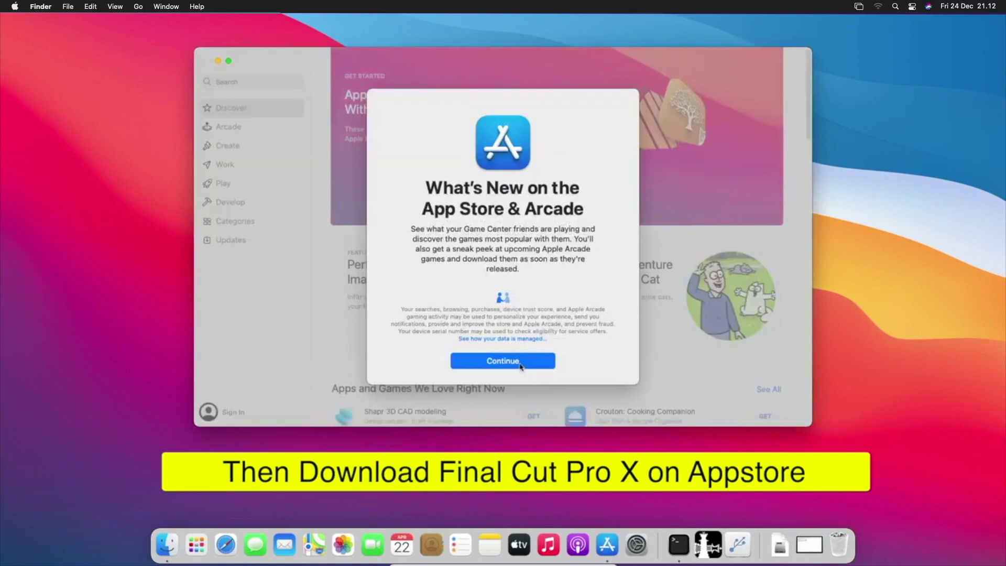
- Dismiss the App Store welcome, search 'final cut', and open Final Cut Pro's product page
click(520, 365)
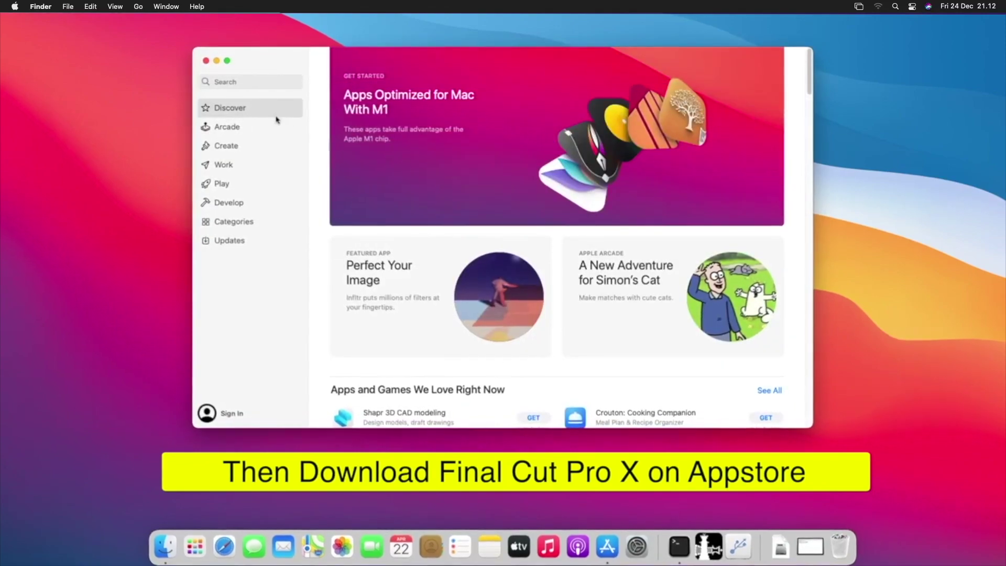
click(259, 79)
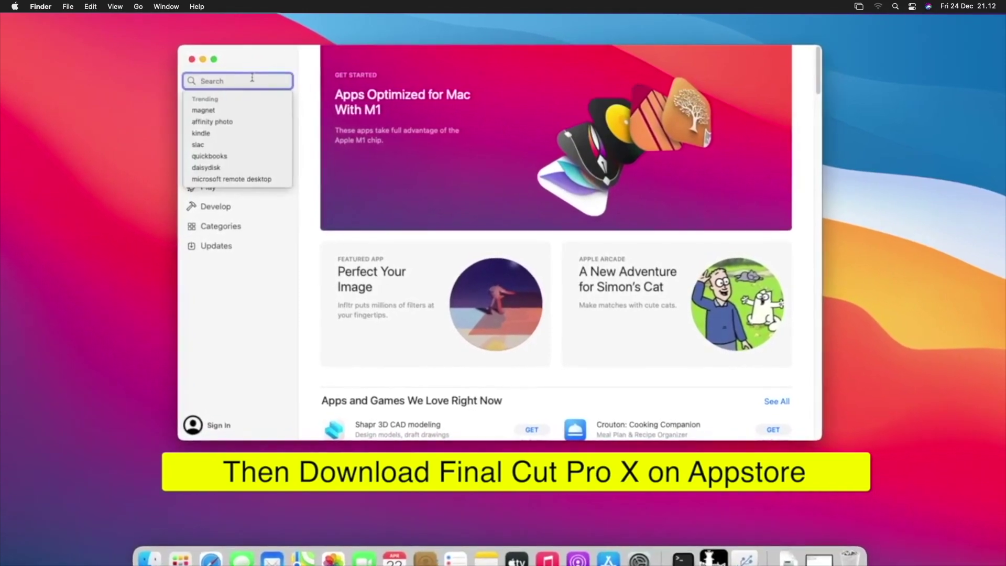
text(final cut)
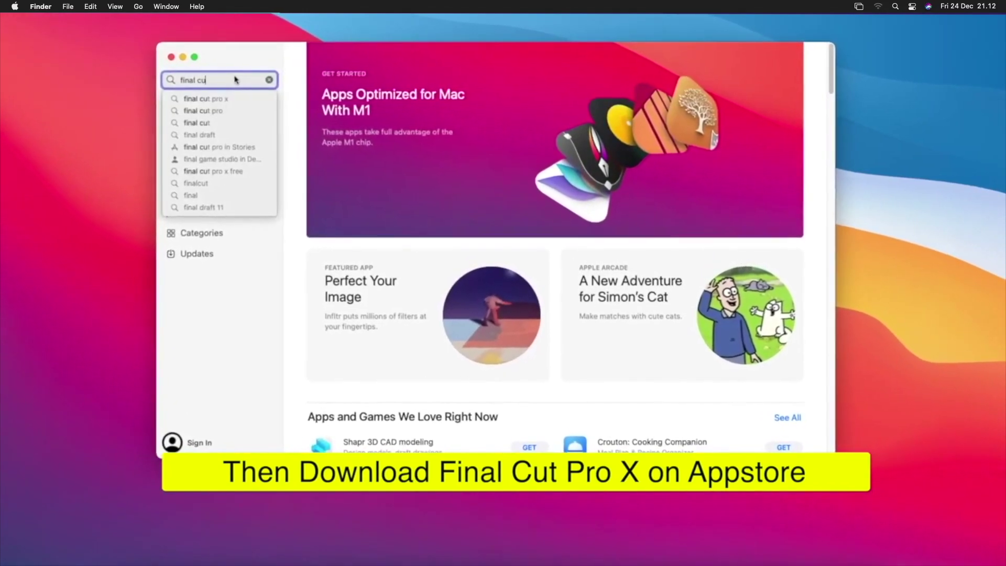
click(194, 99)
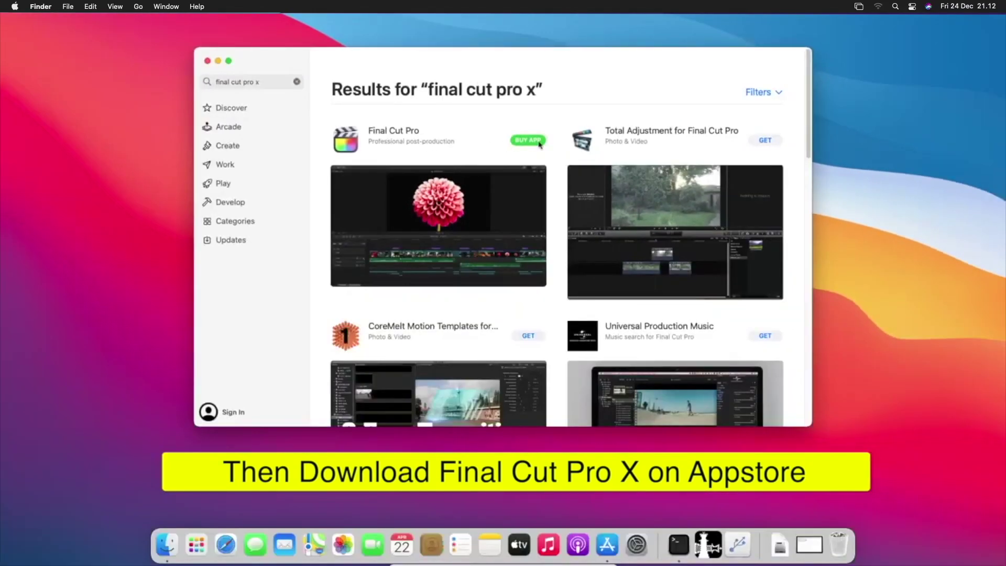
click(530, 141)
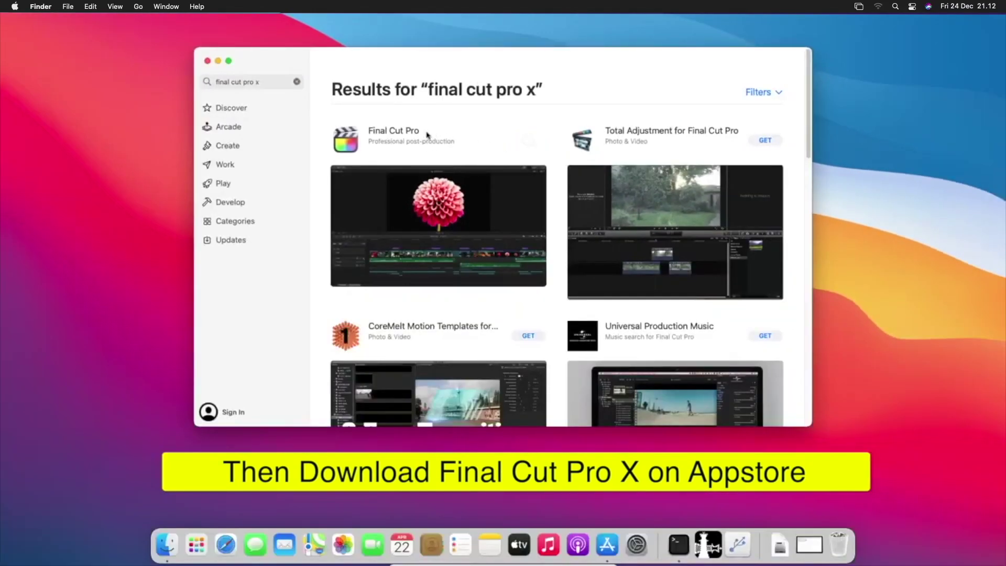
click(496, 142)
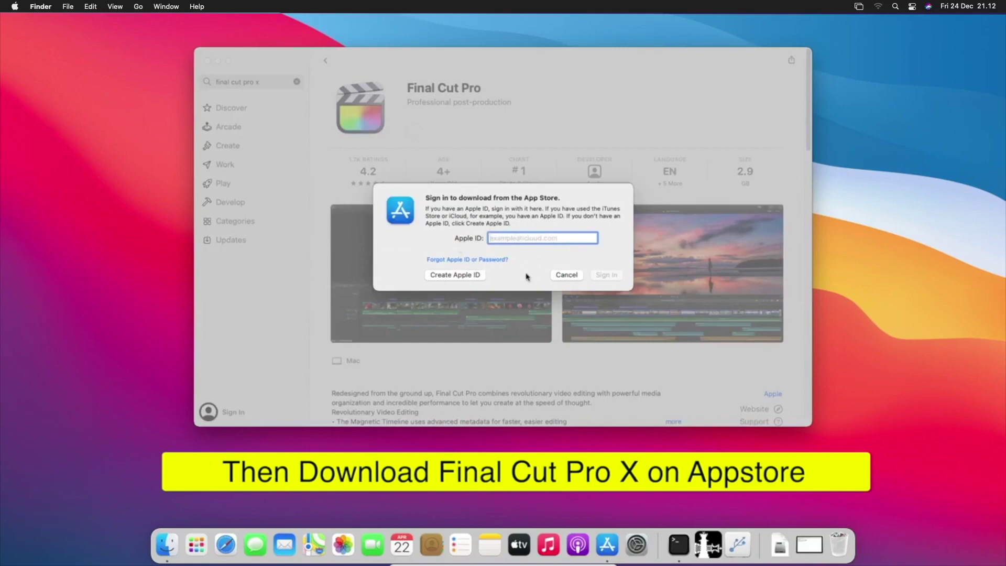
text(ro)
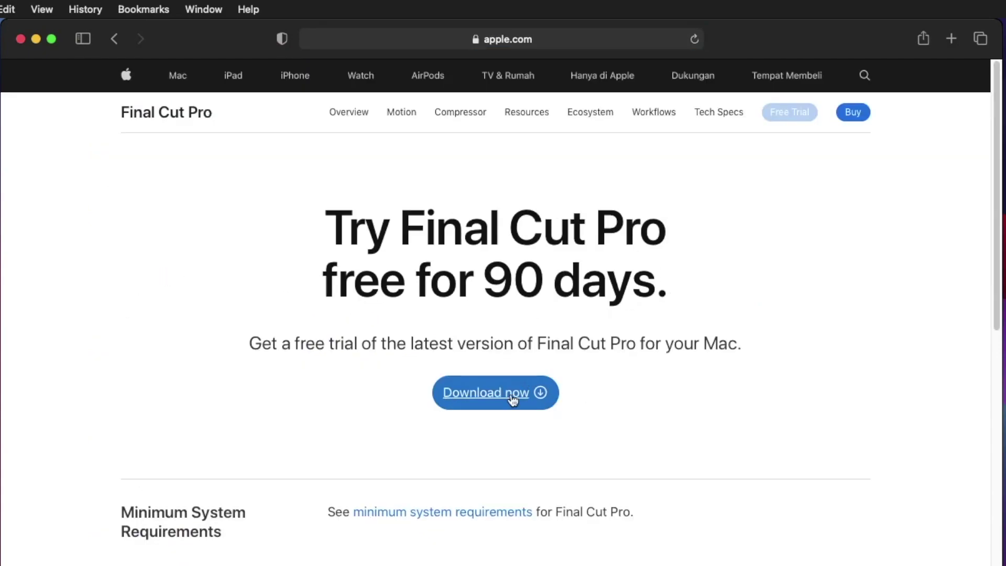
- Download FinalCutProTrial.dmg (3.2 GB), check its progress, and clear Safari off the desktop
click(488, 382)
click(894, 47)
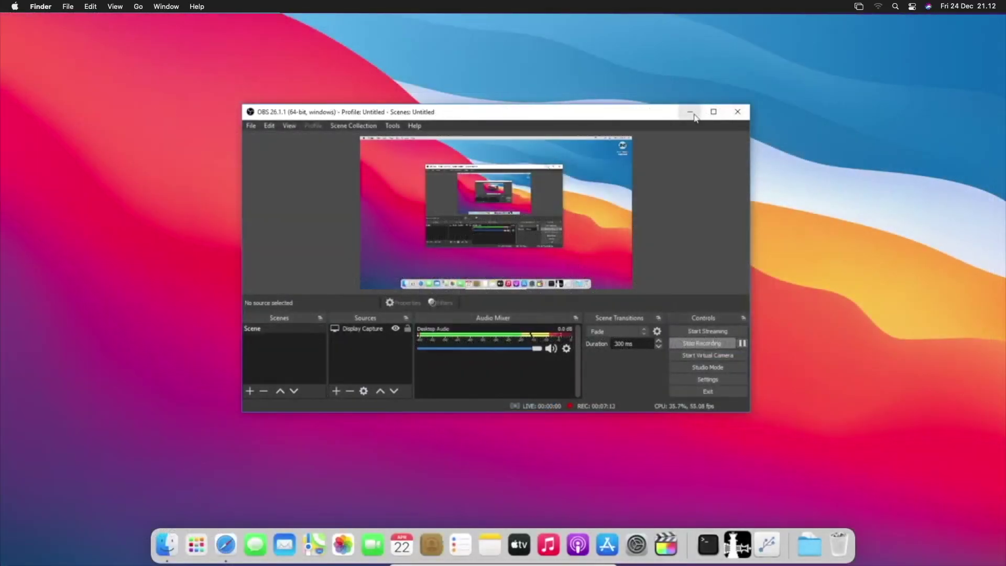
click(690, 113)
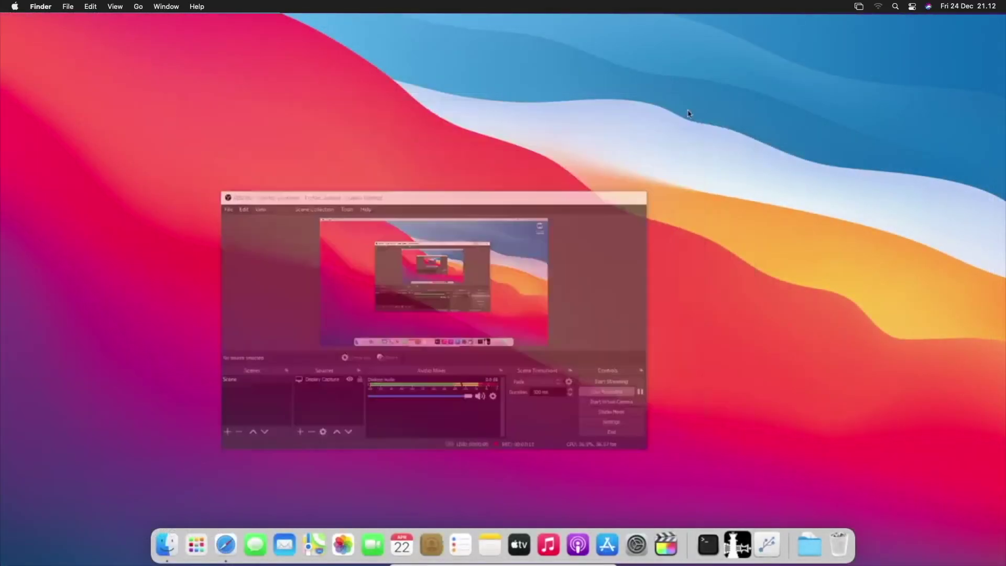
- Drag Final Cut Pro from Launchpad's second page into the Dock and launch it from there
click(197, 545)
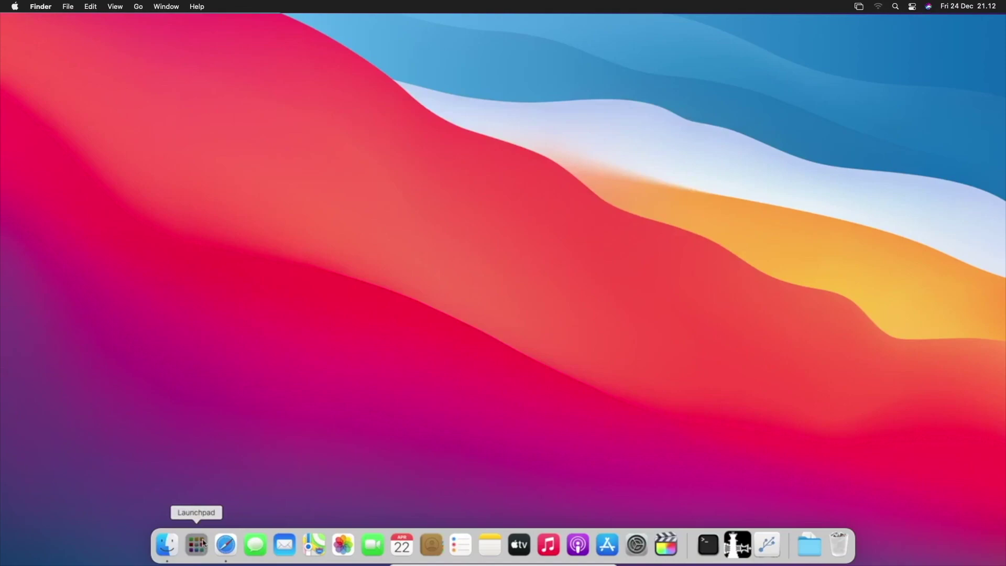
scroll(479, 262, left, 3)
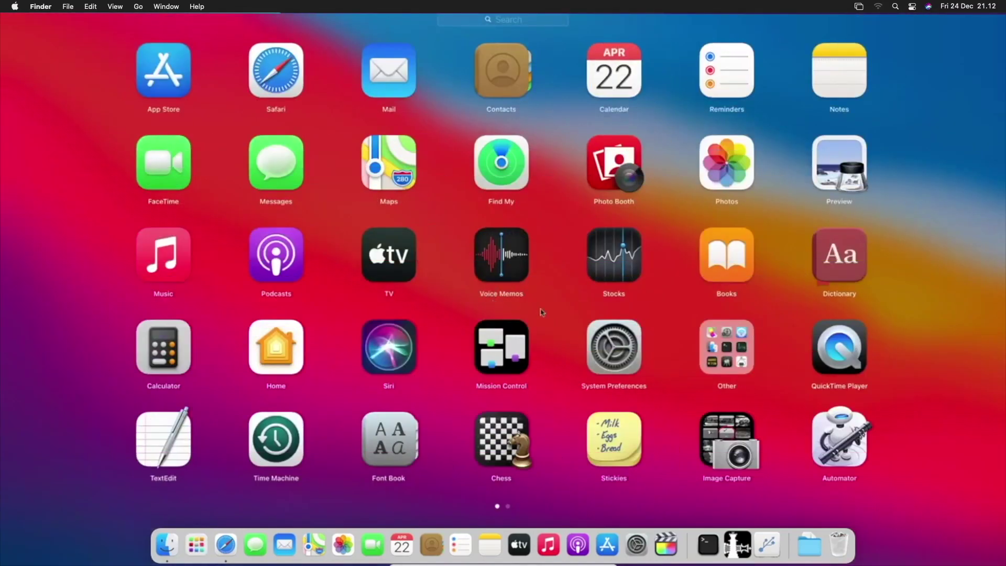
scroll(524, 312, right, 3)
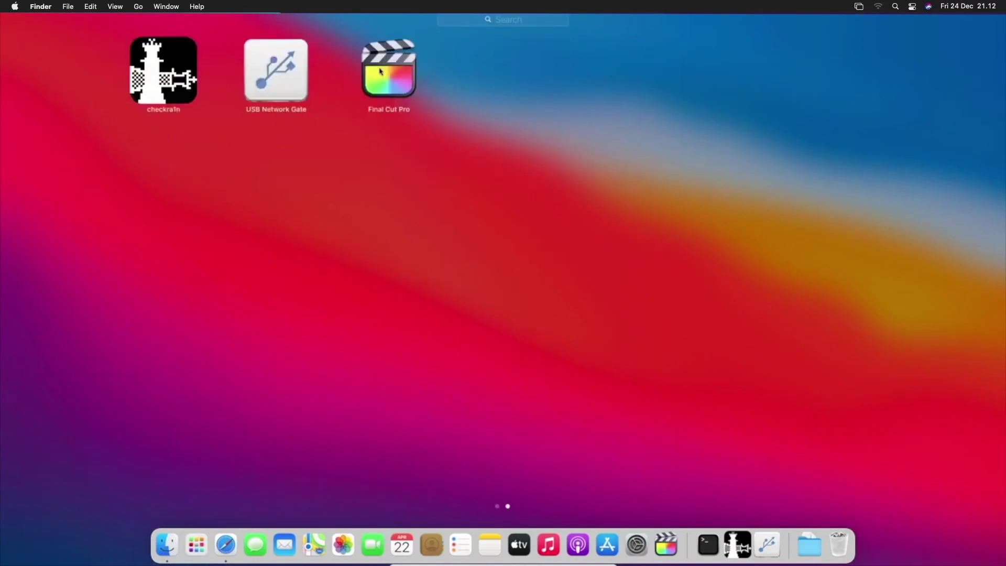
drag(380, 72, 670, 554)
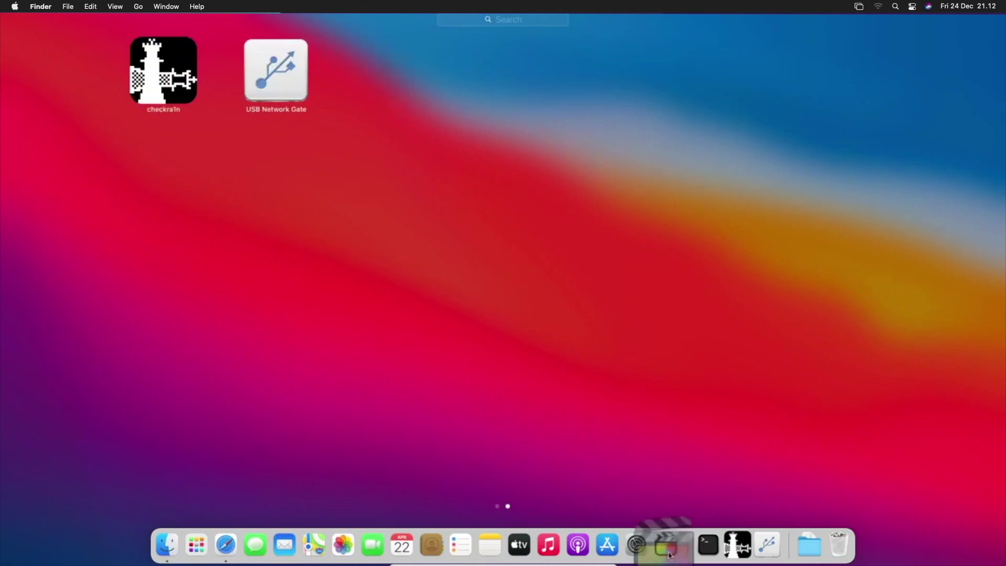
click(738, 392)
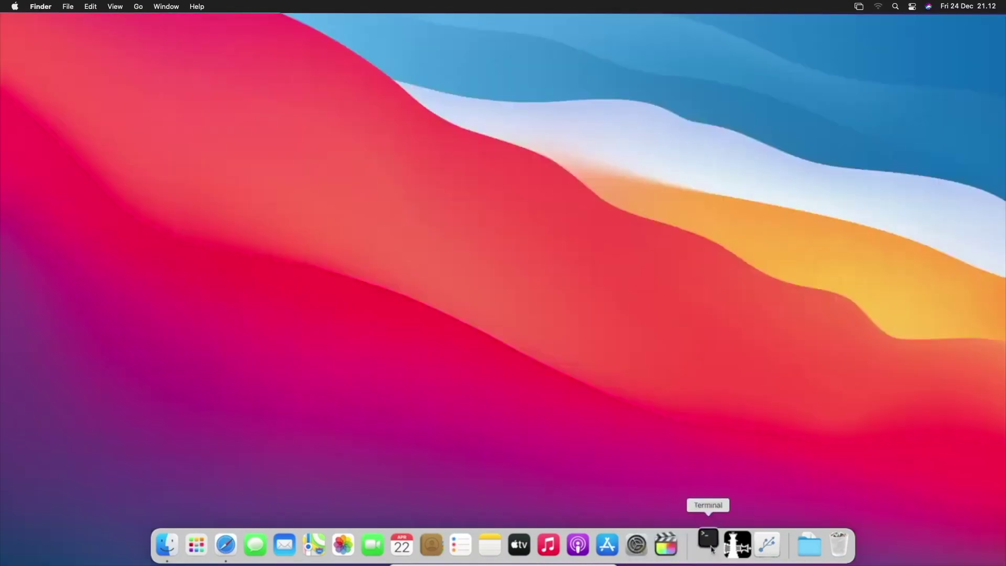
right_click(712, 549)
click(703, 478)
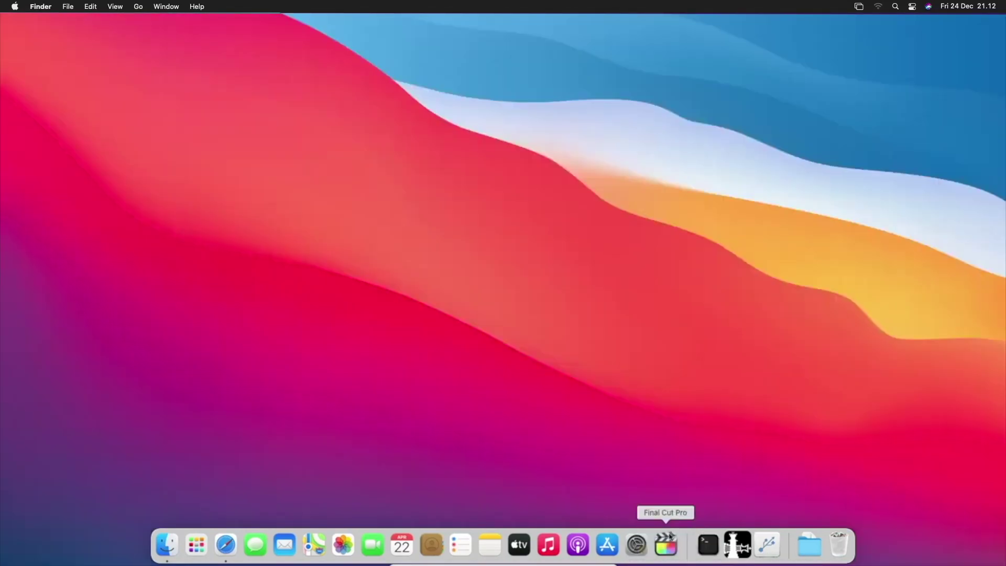
click(669, 536)
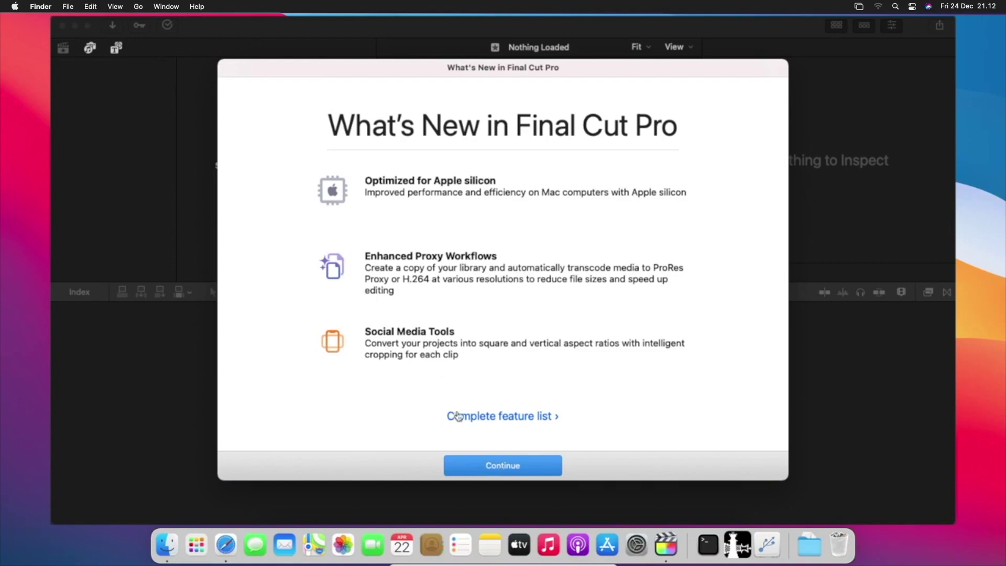
- Dismiss What's New, browse the library sidebar, and open New Project for Untitled Project in 23-04-21
click(516, 474)
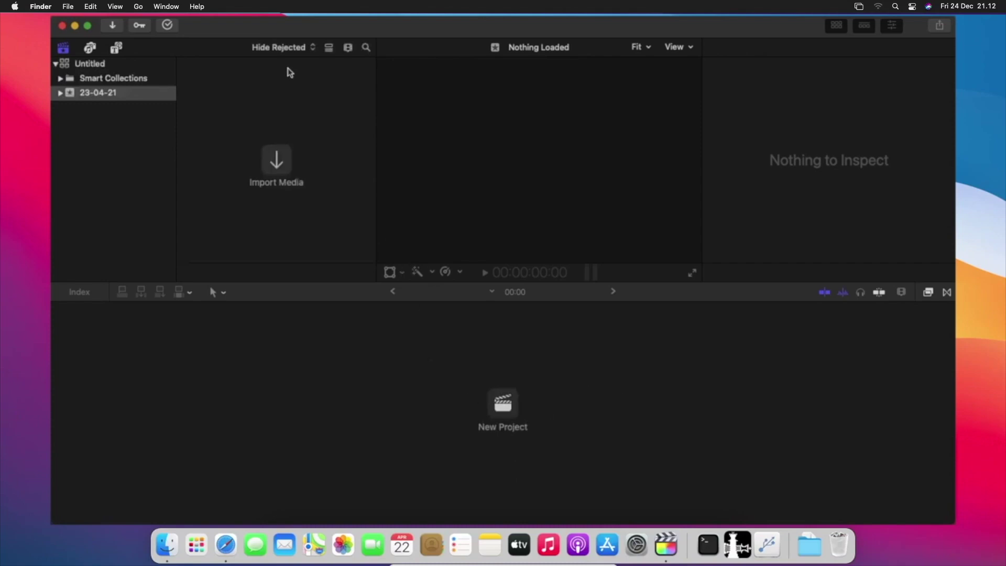
click(122, 78)
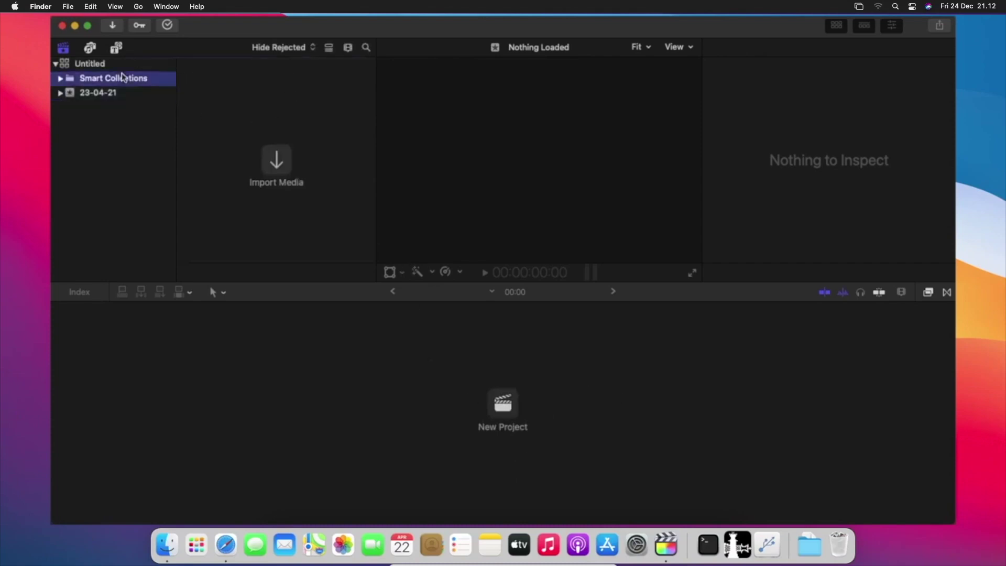
click(97, 64)
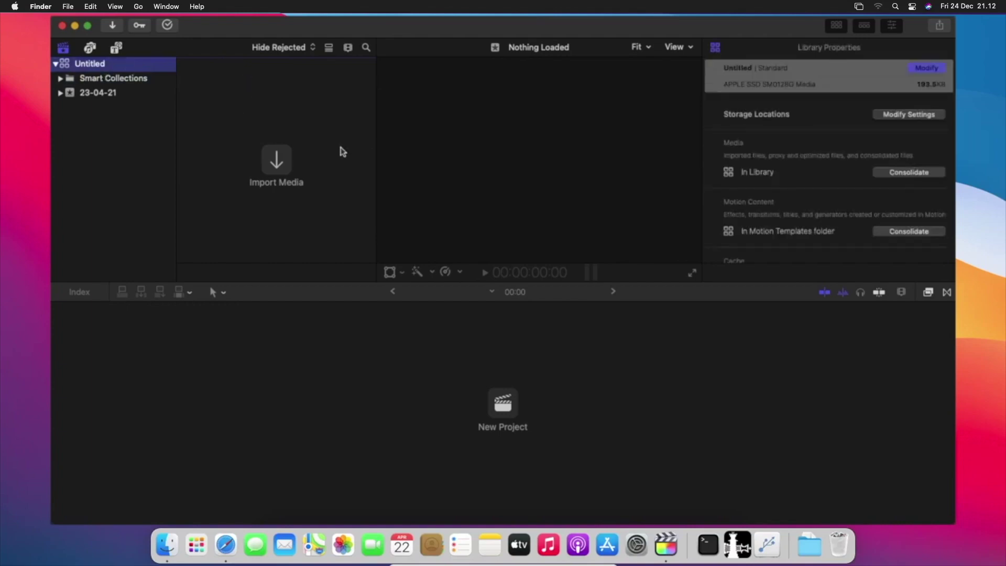
click(115, 83)
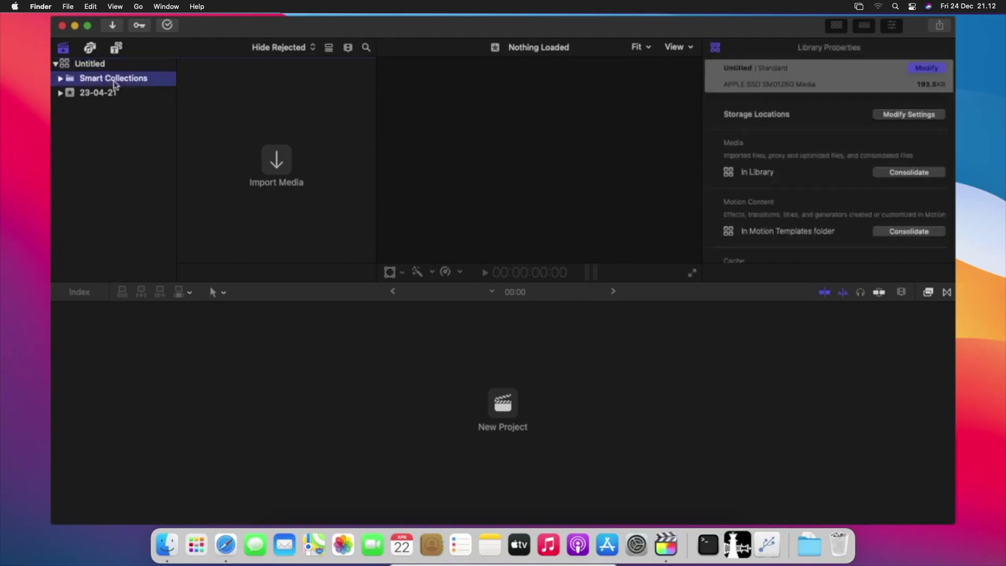
click(500, 396)
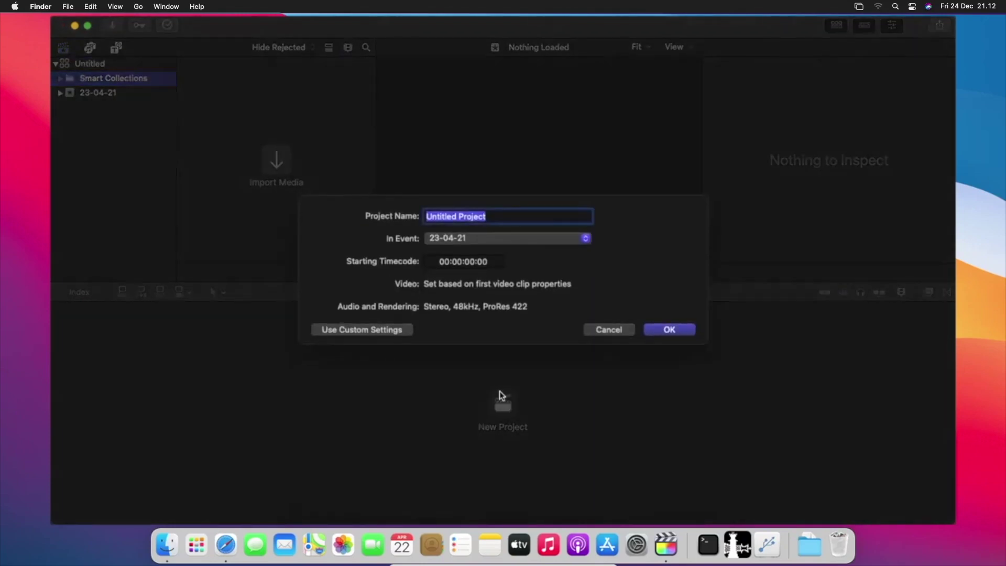